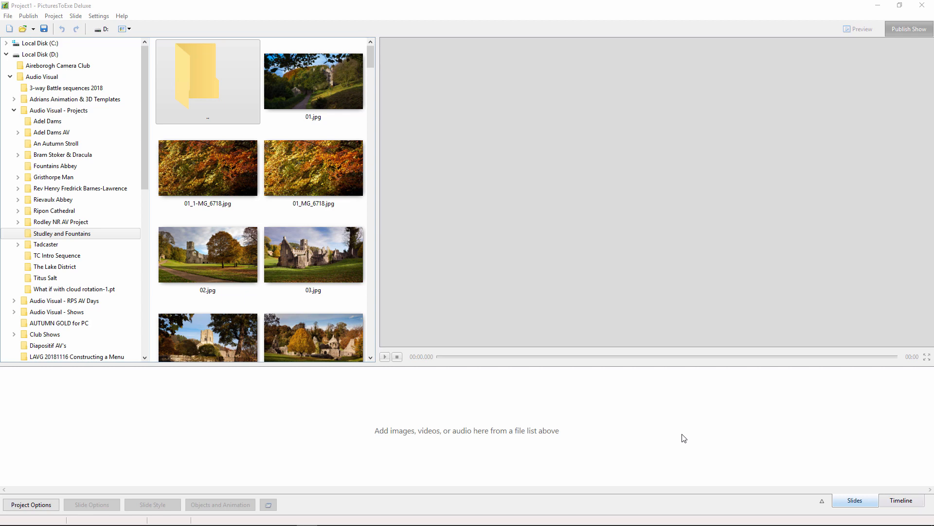
- Create a new project named "My New Project Template" with a 16:9 aspect ratio
{"action": "left_click", "coordinate": [8, 16]}
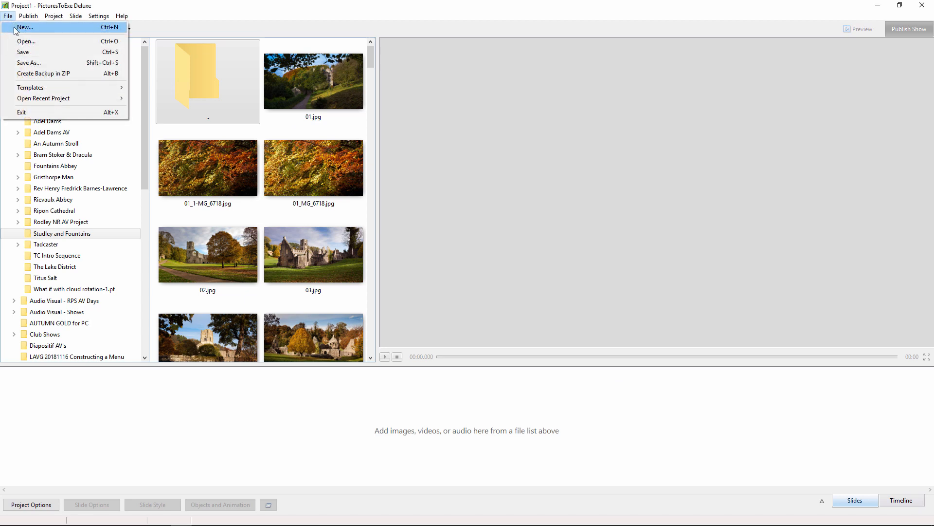
{"action": "left_click", "coordinate": [20, 28]}
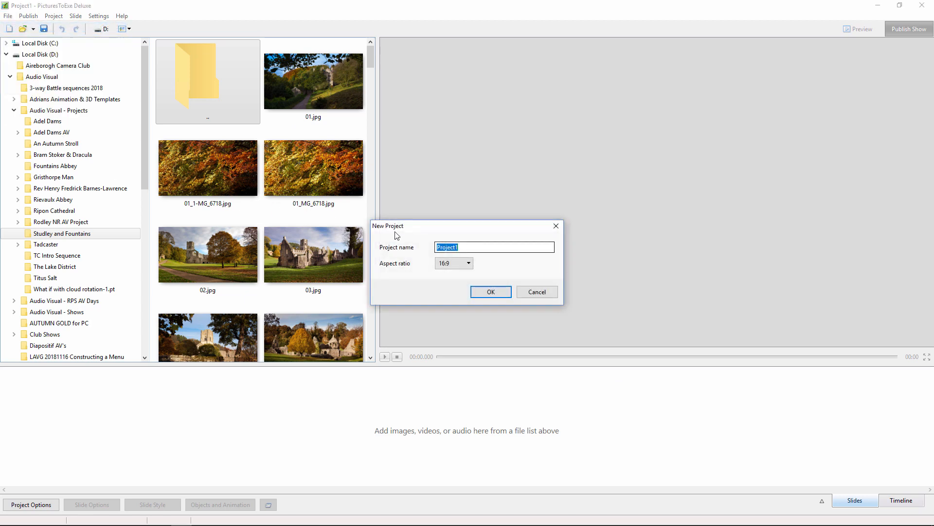
{"action": "left_click", "coordinate": [469, 264]}
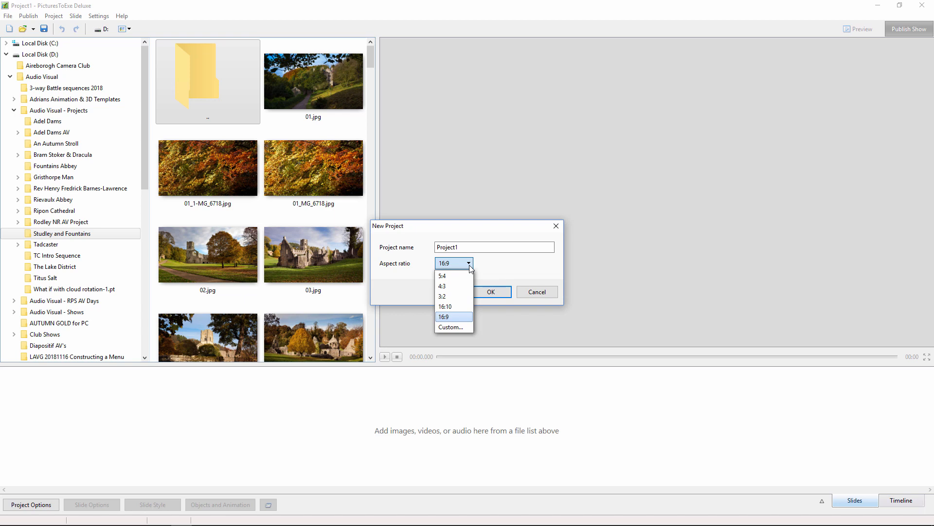
{"action": "left_click", "coordinate": [470, 266]}
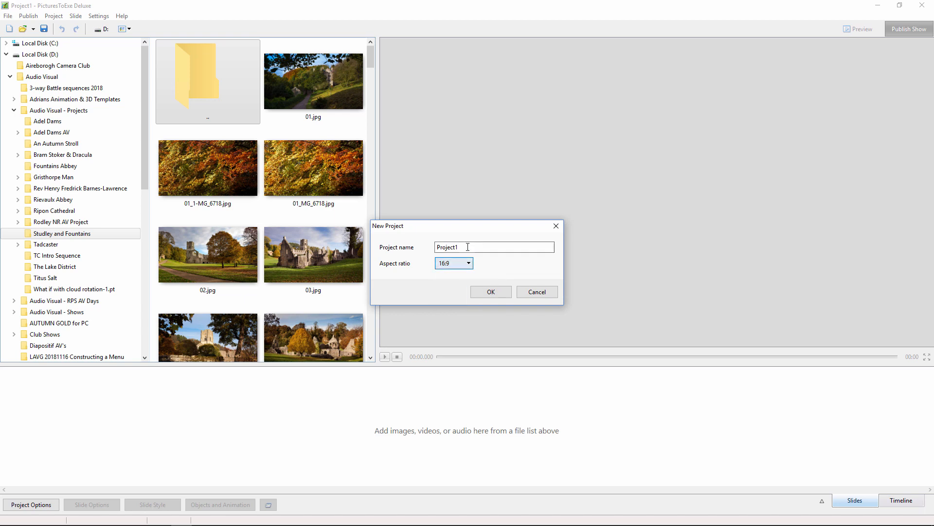
{"action": "key", "text": "shift+Tab"}
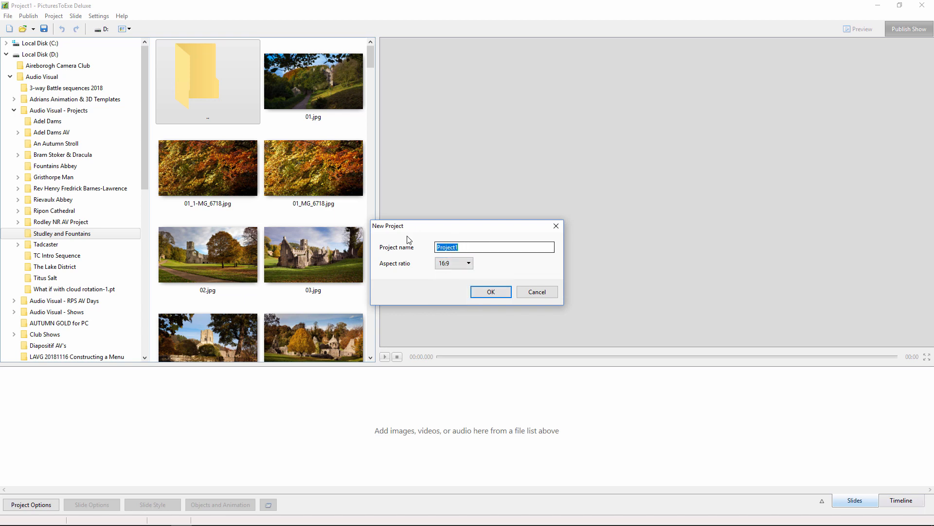
{"action": "type", "text": "My New Project Template"}
{"action": "left_click", "coordinate": [500, 291]}
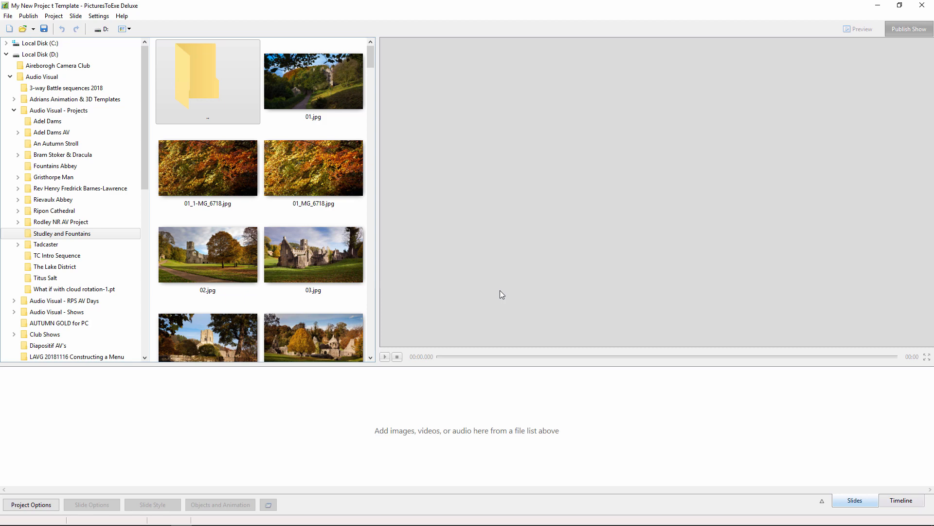
- Insert a blank slide into the empty project and set its duration to 3 seconds
{"action": "right_click", "coordinate": [251, 433]}
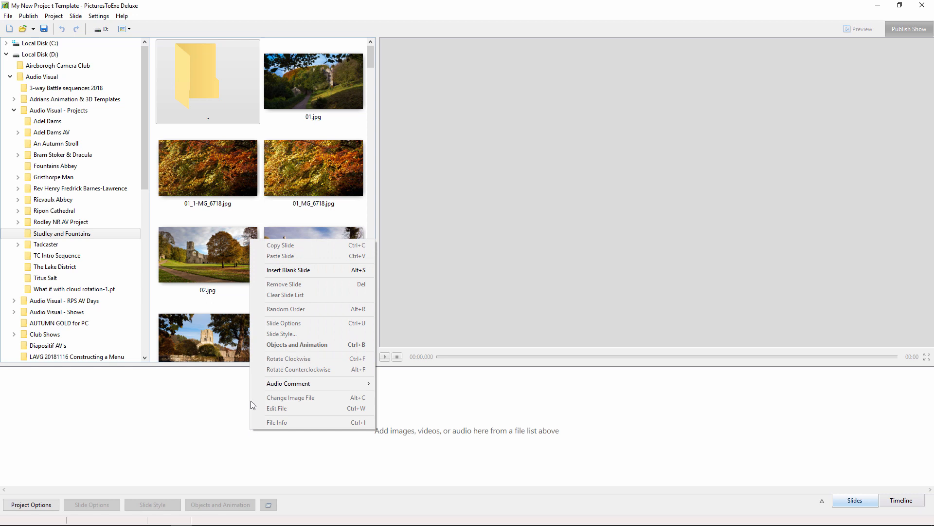
{"action": "left_click", "coordinate": [266, 270]}
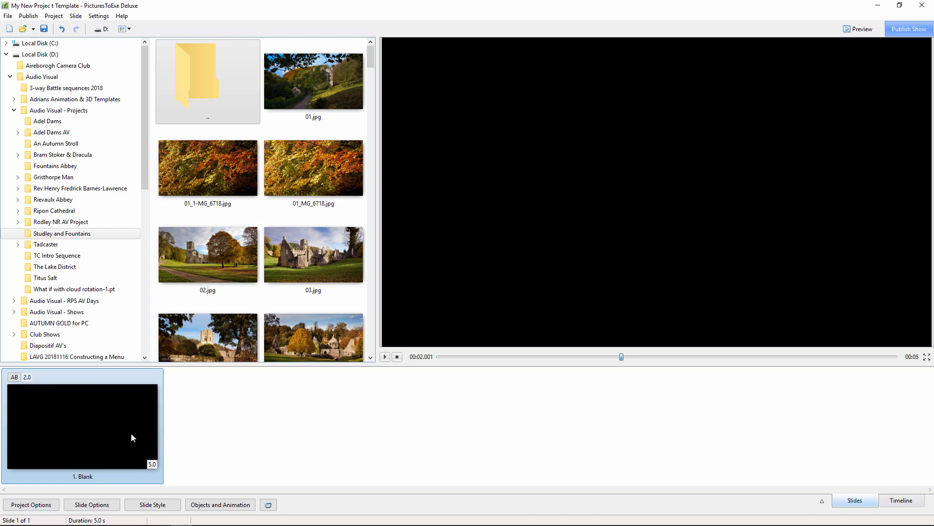
{"action": "left_click", "coordinate": [148, 463]}
{"action": "type", "text": "3"}
{"action": "left_click", "coordinate": [122, 480]}
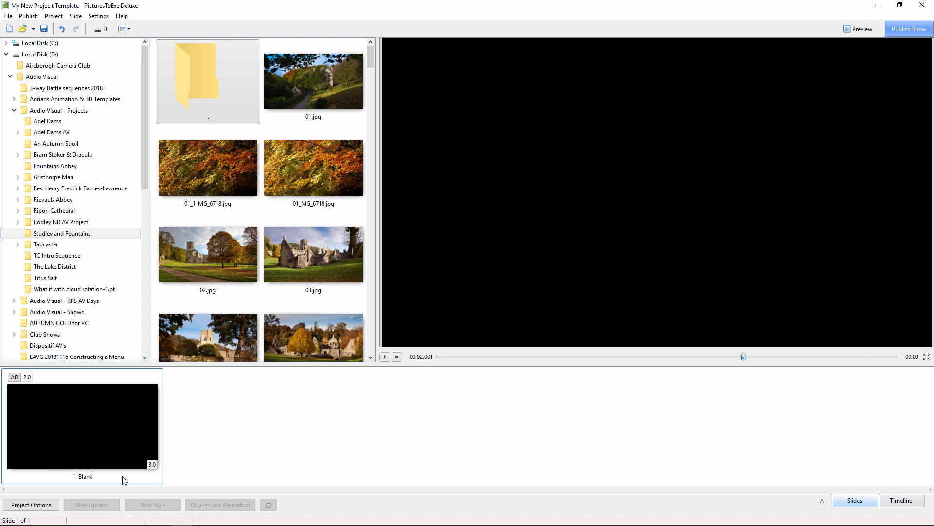
- Set the blank slide's transition effect duration to 0 seconds
{"action": "double_click", "coordinate": [22, 376]}
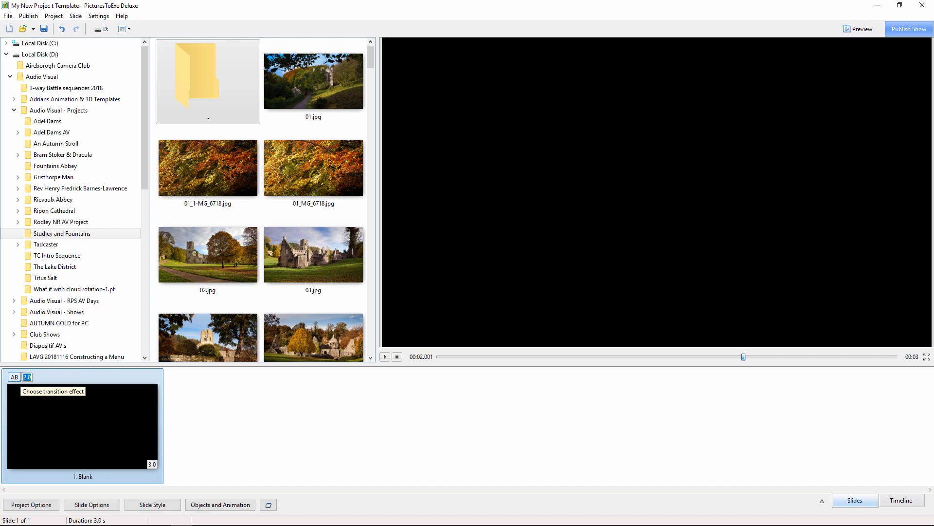
{"action": "type", "text": "0"}
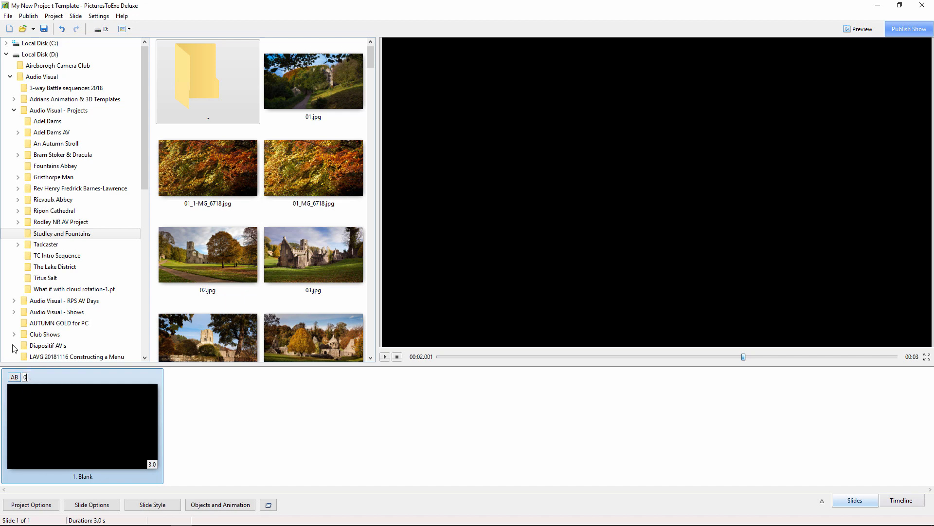
{"action": "left_click", "coordinate": [60, 373]}
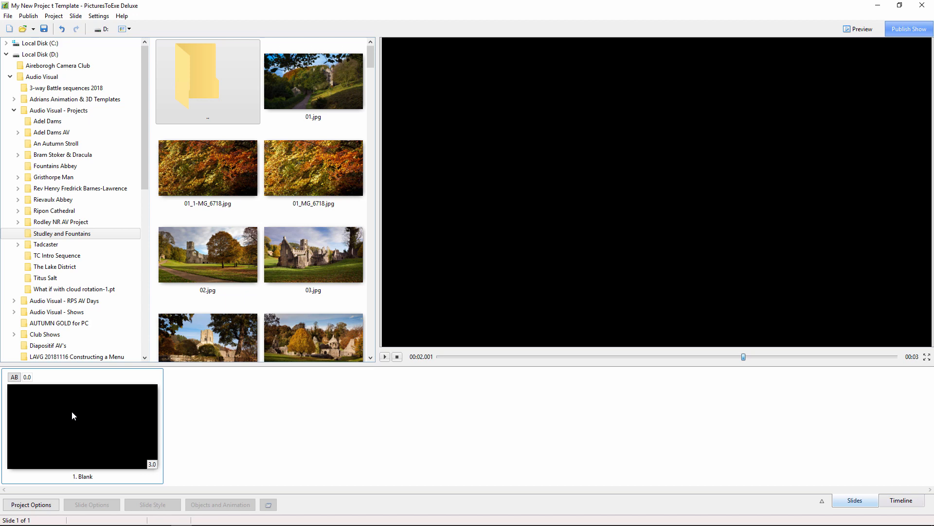
- In the project's control options, turn off the navigation bar and set the mouse cursor to Hide
{"action": "left_click", "coordinate": [32, 507]}
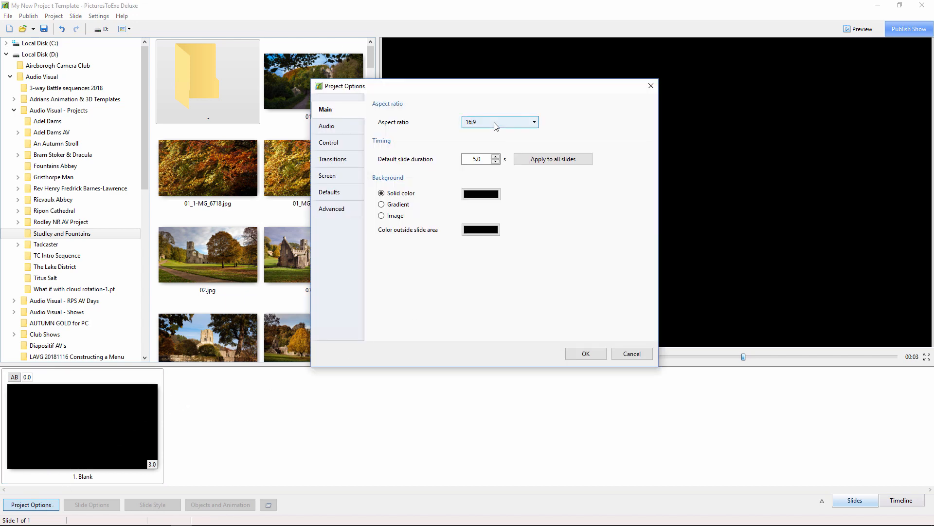
{"action": "left_click", "coordinate": [535, 122]}
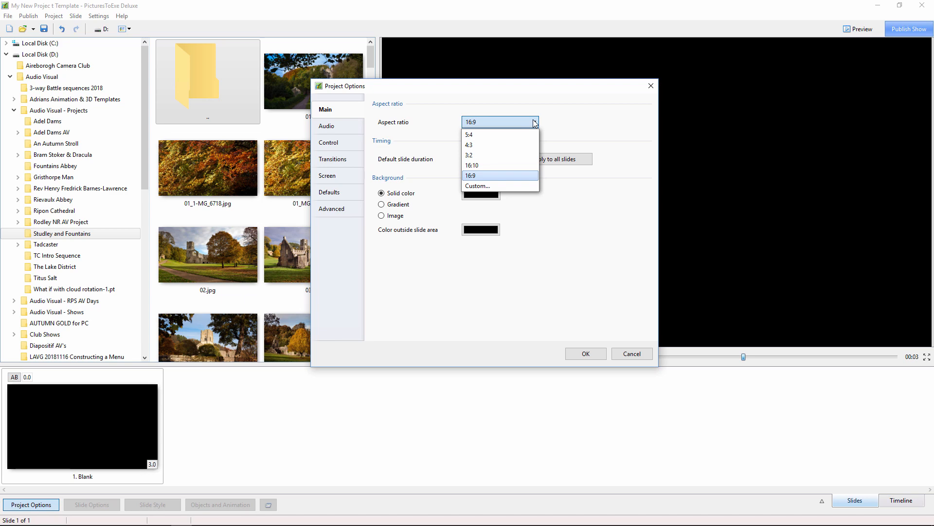
{"action": "left_click", "coordinate": [534, 122]}
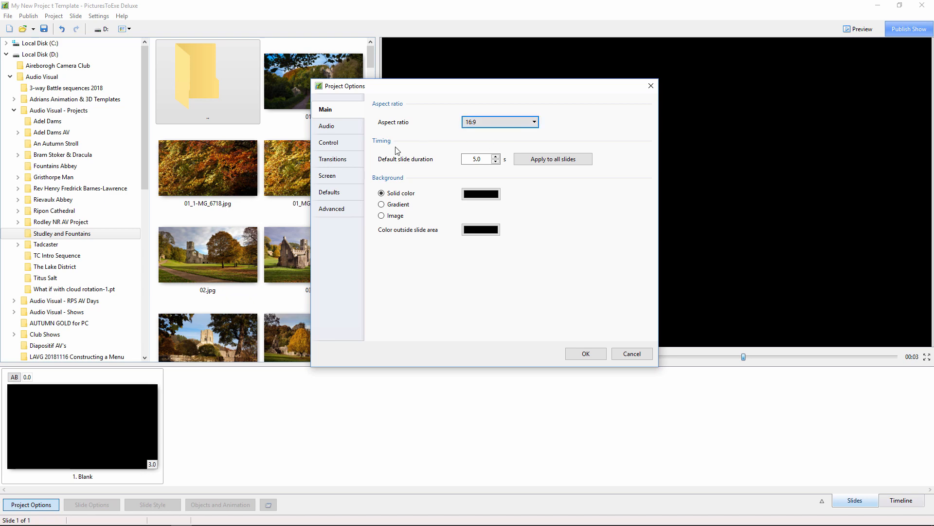
{"action": "left_click", "coordinate": [329, 144]}
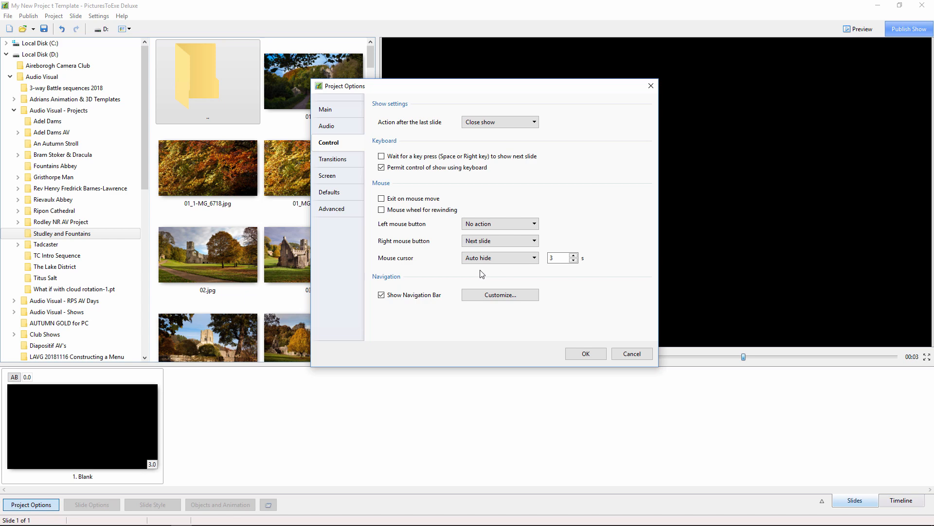
{"action": "left_click", "coordinate": [494, 296]}
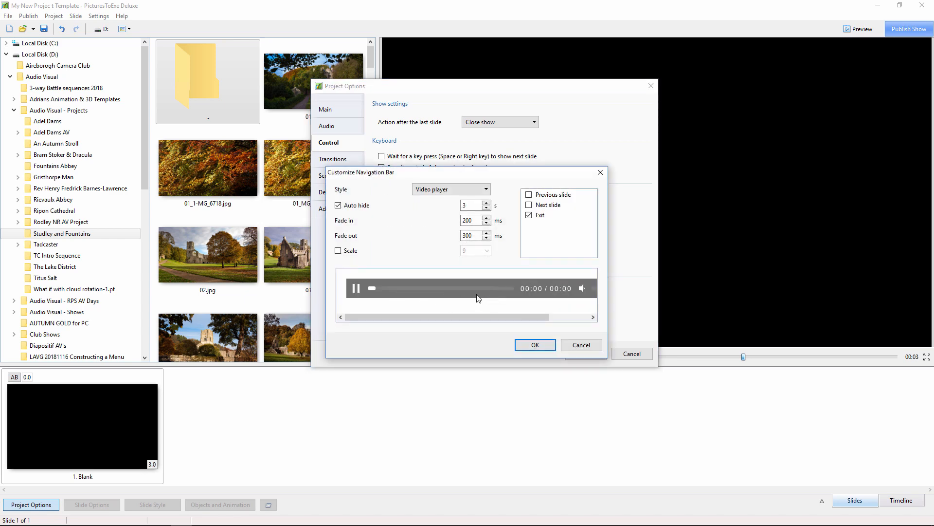
{"action": "left_click", "coordinate": [575, 347]}
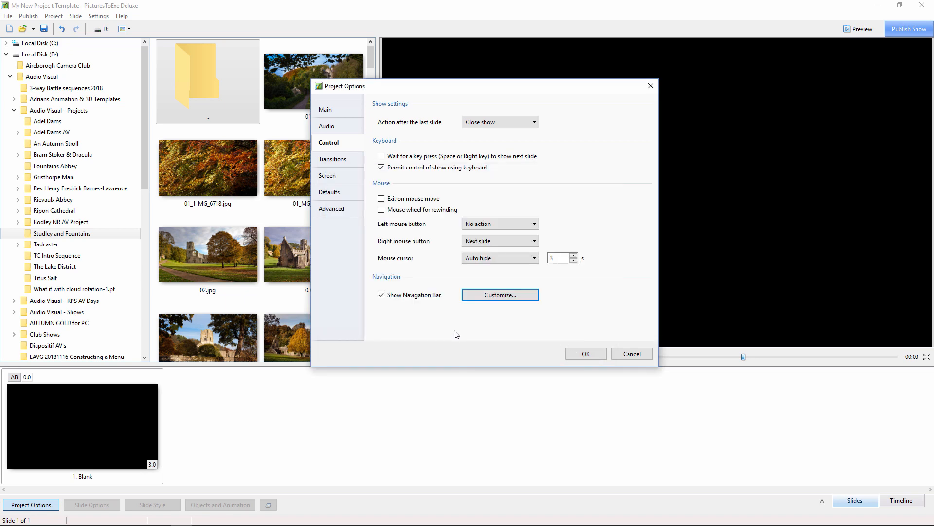
{"action": "left_click", "coordinate": [382, 296]}
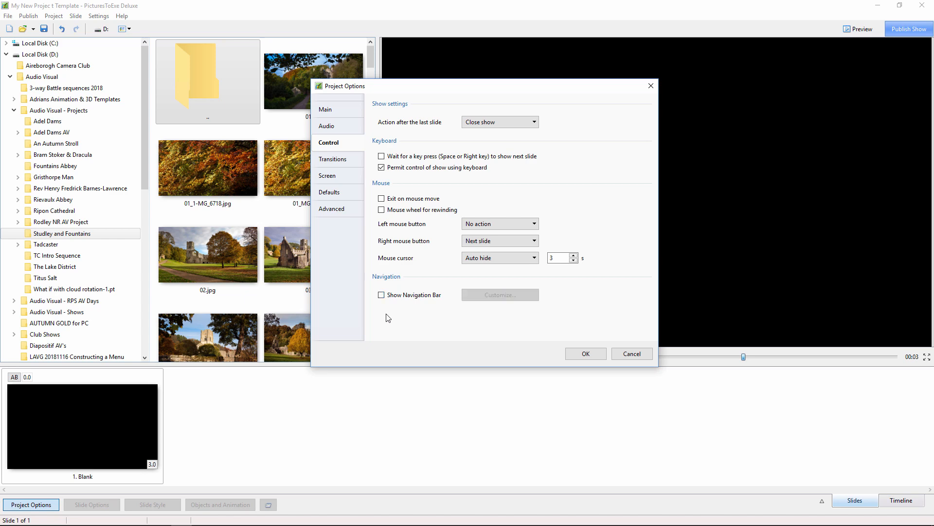
{"action": "left_click", "coordinate": [510, 262]}
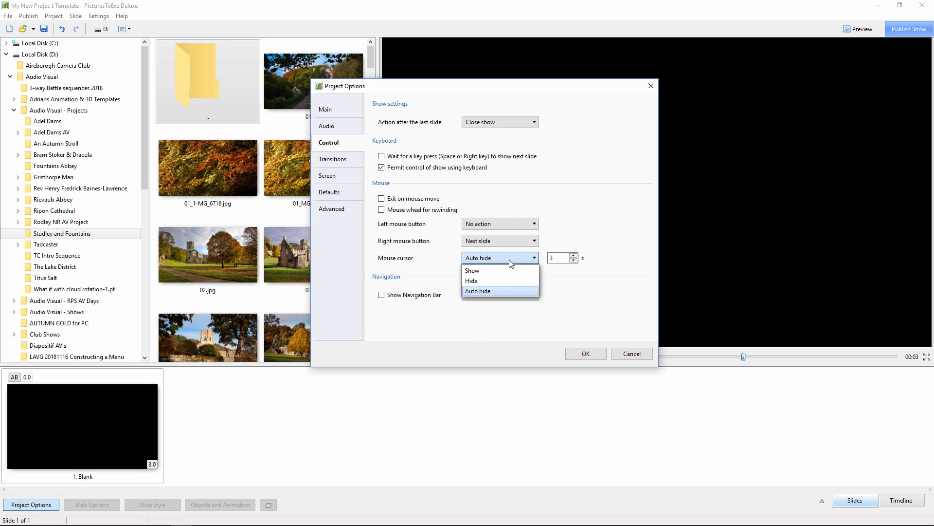
{"action": "left_click", "coordinate": [503, 280]}
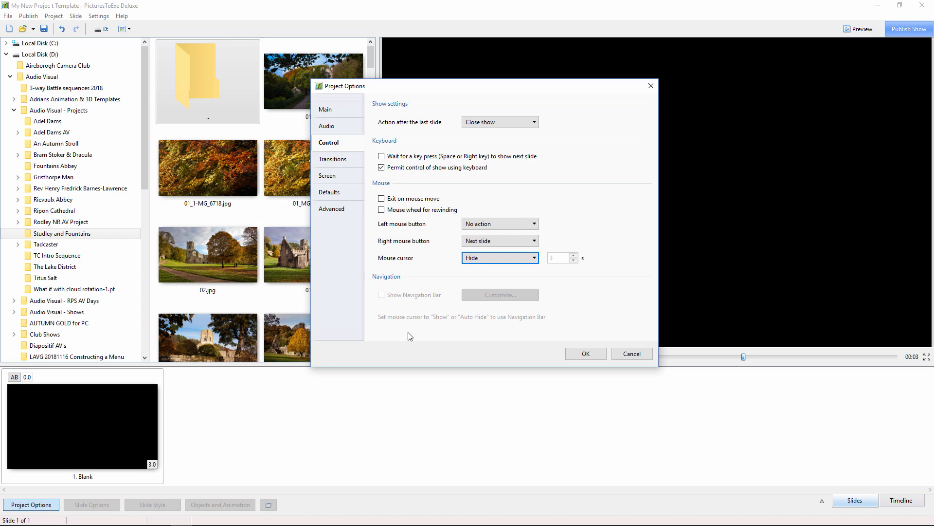
- Enable converting audio tracks to MP3 for EXE at a bit rate of 320 and apply the project options
{"action": "left_click", "coordinate": [327, 129]}
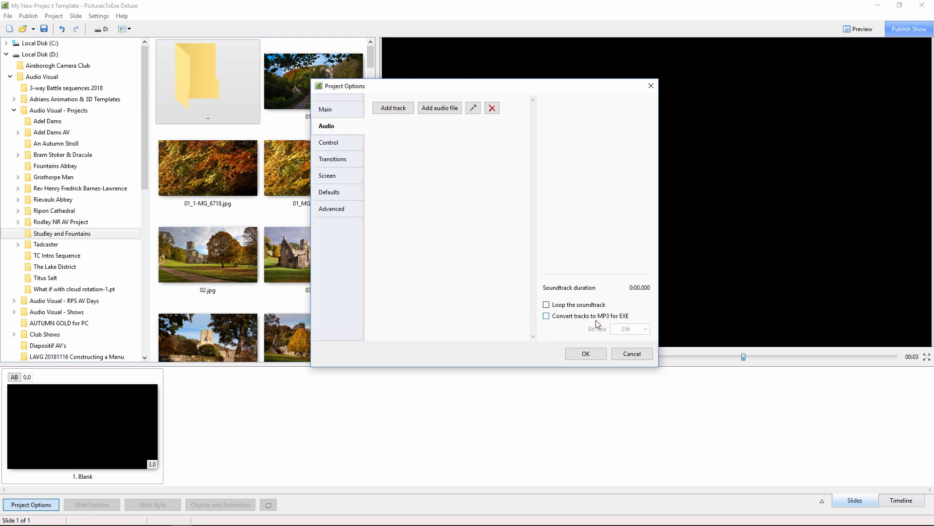
{"action": "left_click", "coordinate": [546, 316]}
{"action": "left_click", "coordinate": [646, 329]}
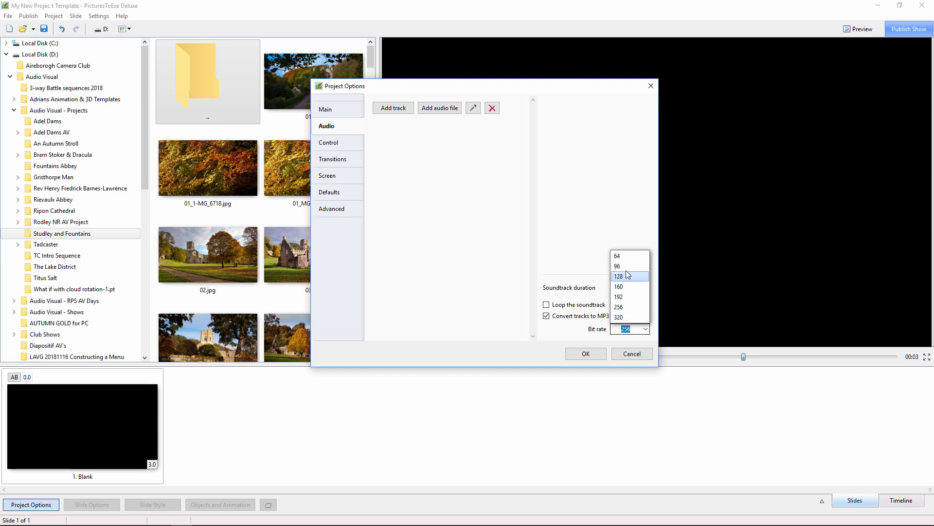
{"action": "left_click", "coordinate": [623, 317]}
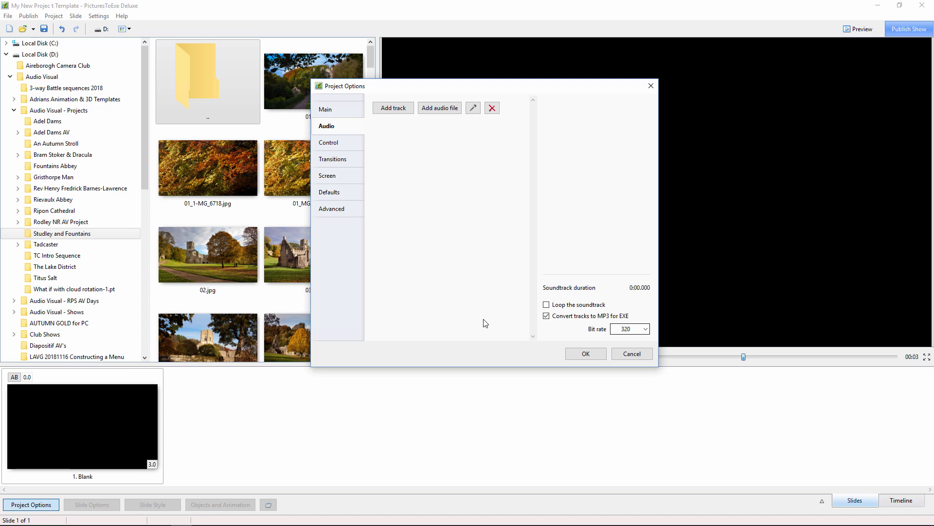
{"action": "left_click", "coordinate": [581, 354]}
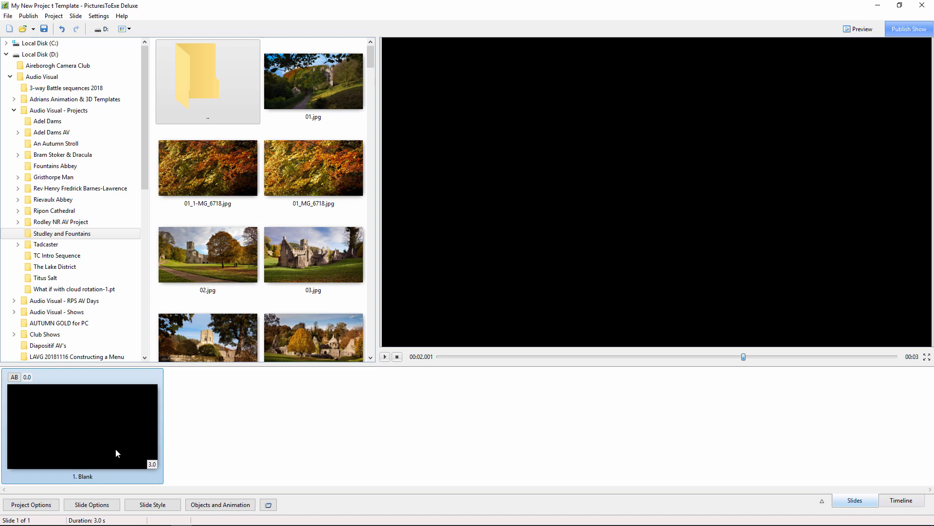
- Reopen the project options and review the audio and control settings
{"action": "left_click", "coordinate": [31, 503]}
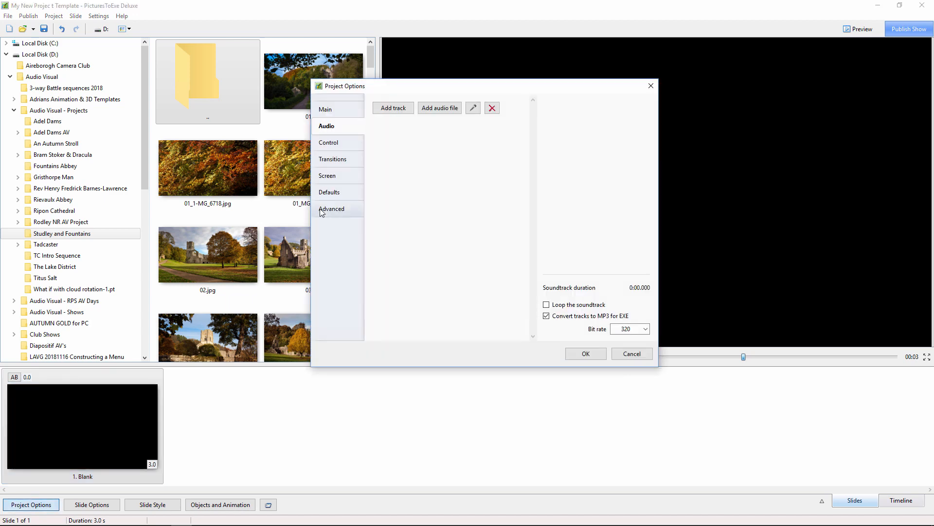
{"action": "left_click", "coordinate": [321, 142]}
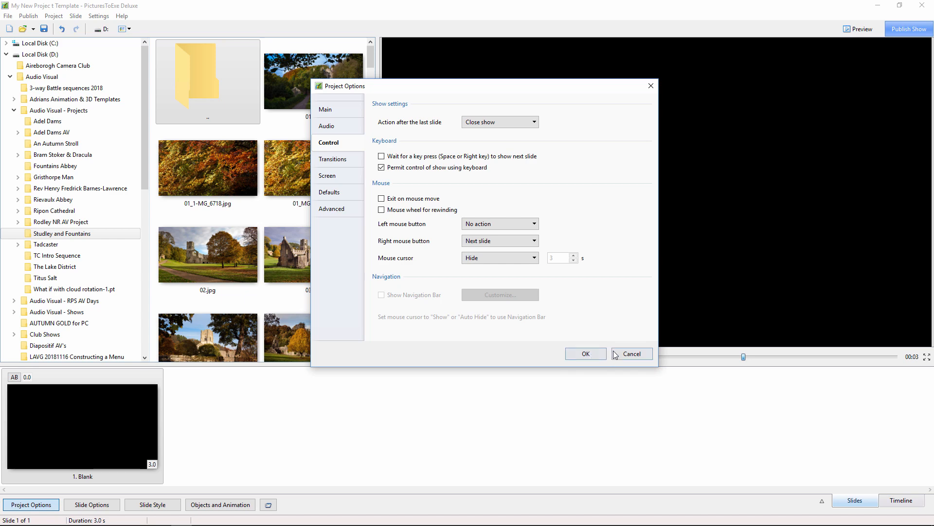
{"action": "left_click", "coordinate": [587, 353]}
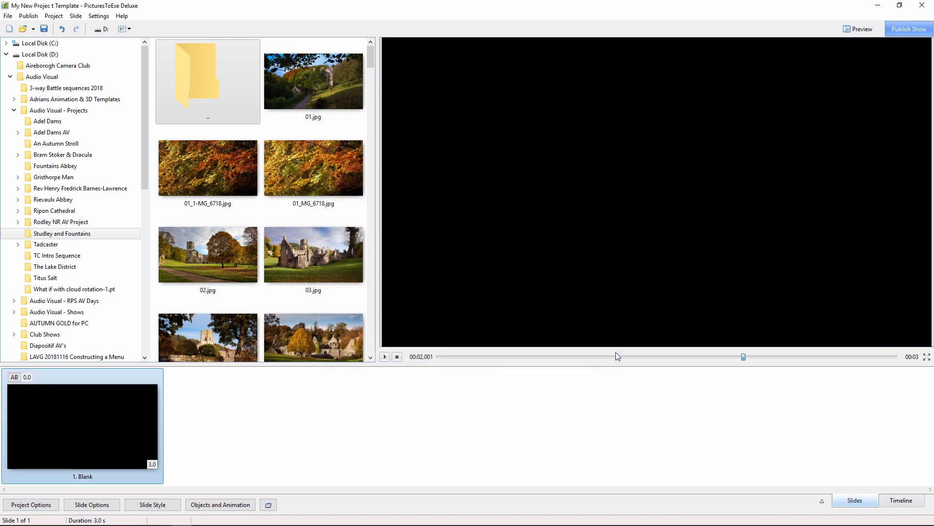
- Save the project to the Desktop as "My New Project Template.pte", removing the stray space in the word "Project"
{"action": "left_click", "coordinate": [8, 16]}
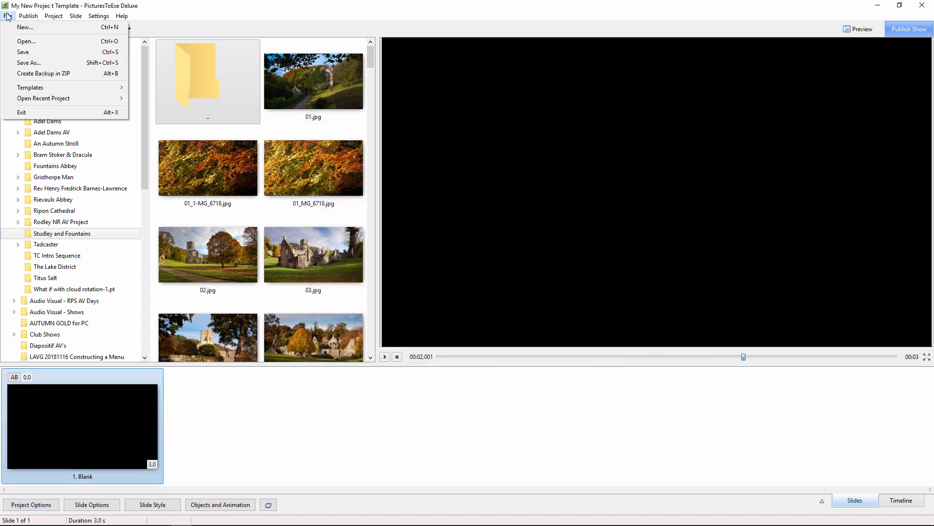
{"action": "left_click", "coordinate": [23, 63]}
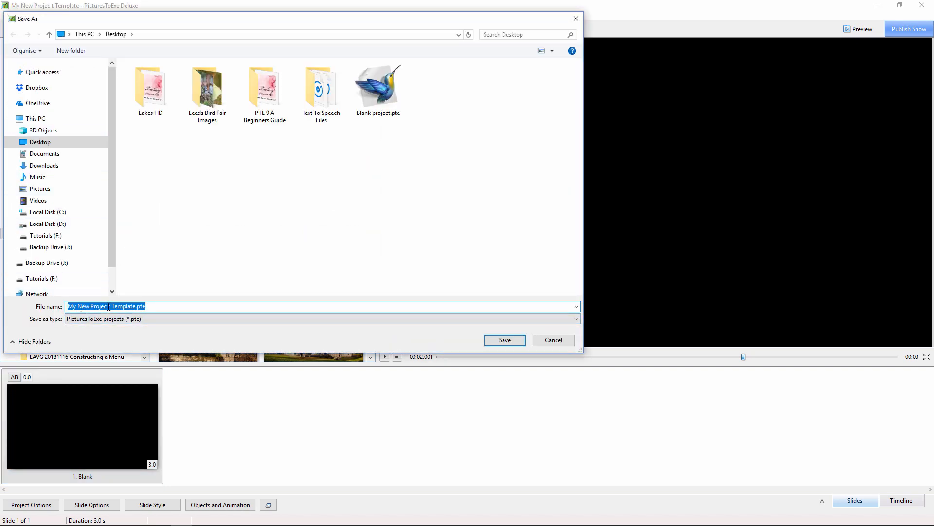
{"action": "left_click", "coordinate": [107, 308]}
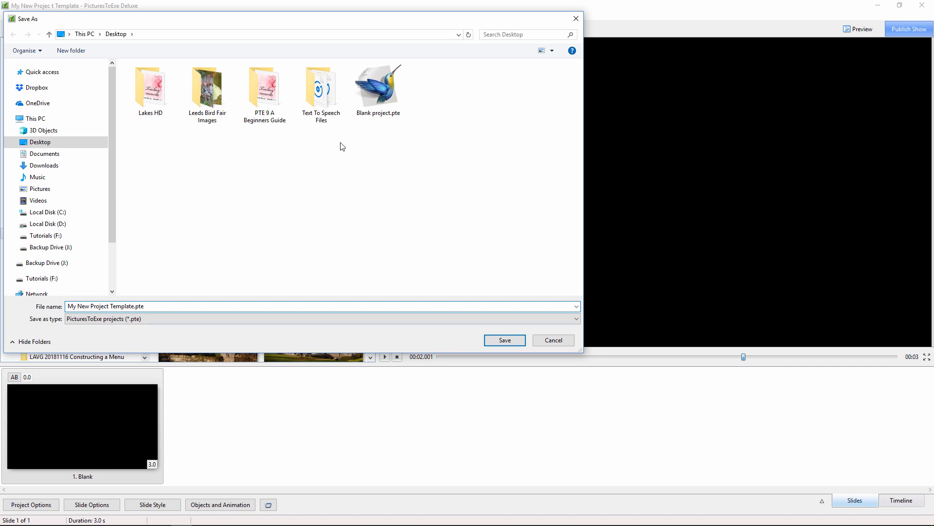
{"action": "left_click", "coordinate": [505, 339]}
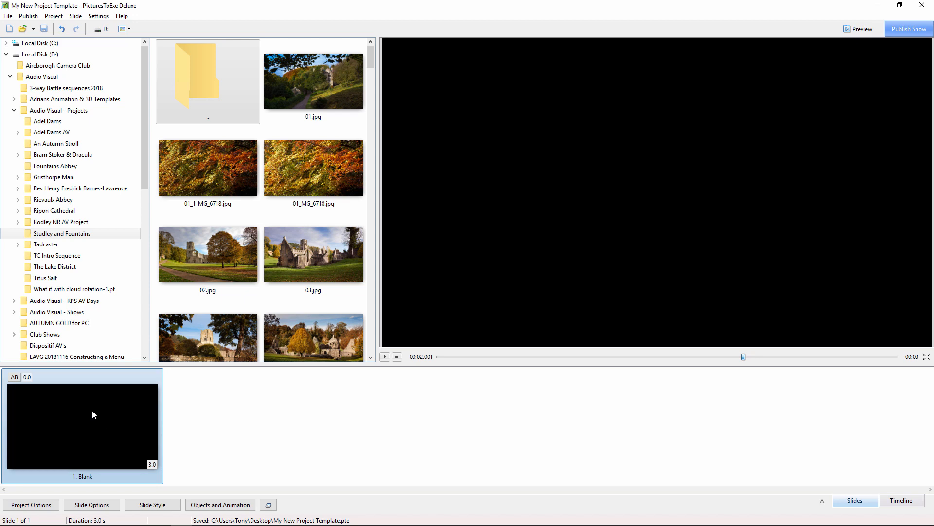
- Create a project template from the current show, named "My New Project Template"
{"action": "left_click", "coordinate": [8, 16]}
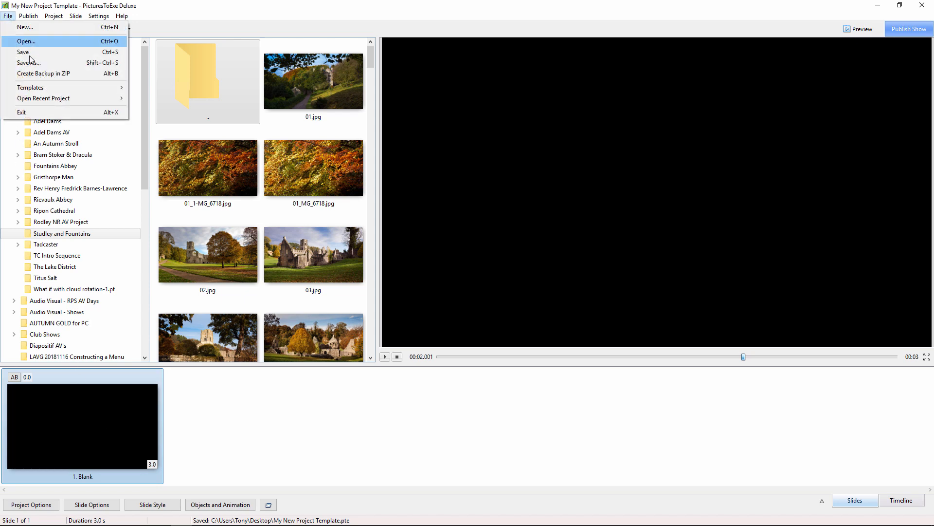
{"action": "mouse_move", "coordinate": [34, 89]}
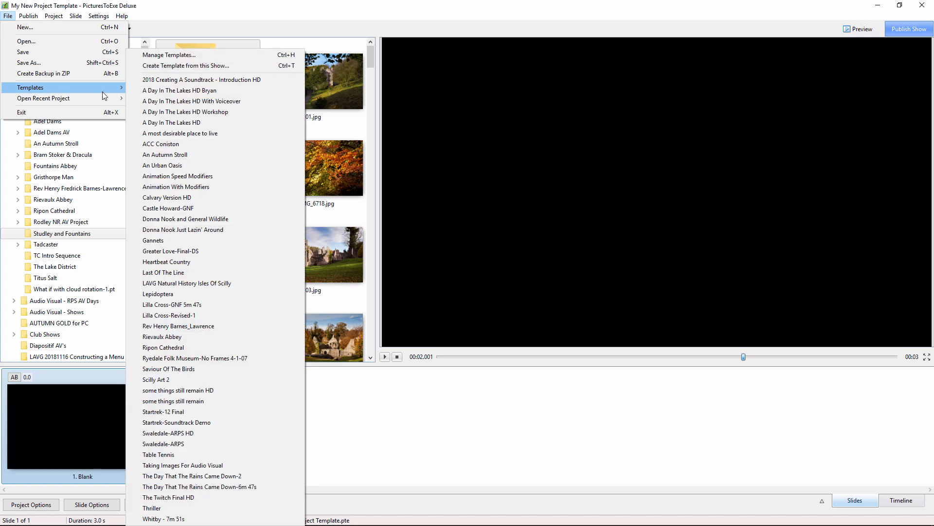
{"action": "left_click", "coordinate": [159, 66]}
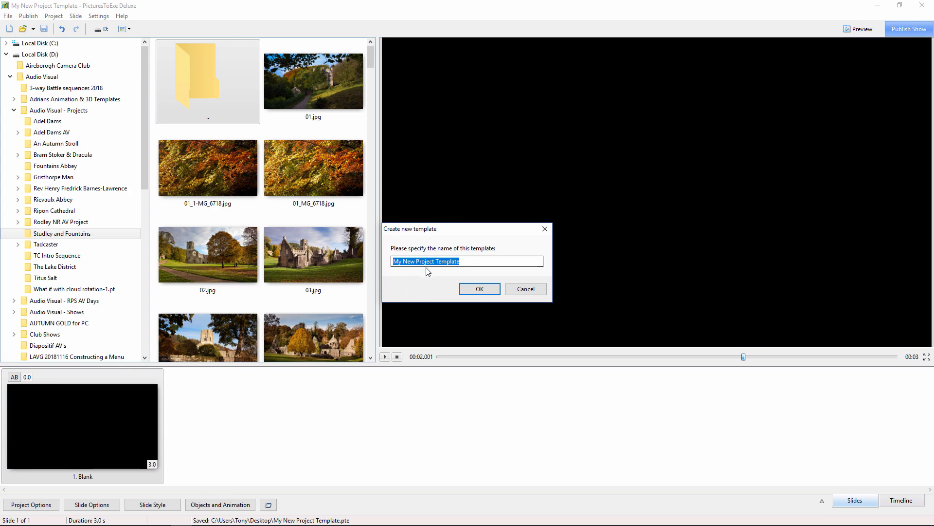
{"action": "left_click", "coordinate": [480, 289]}
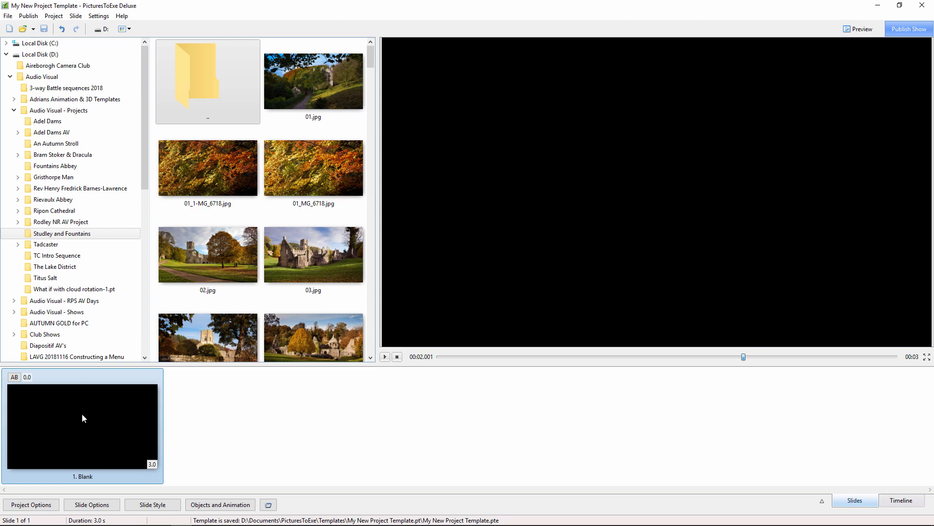
- In the template management preferences, set "My New Project Template" as the template for new projects
{"action": "left_click", "coordinate": [9, 17]}
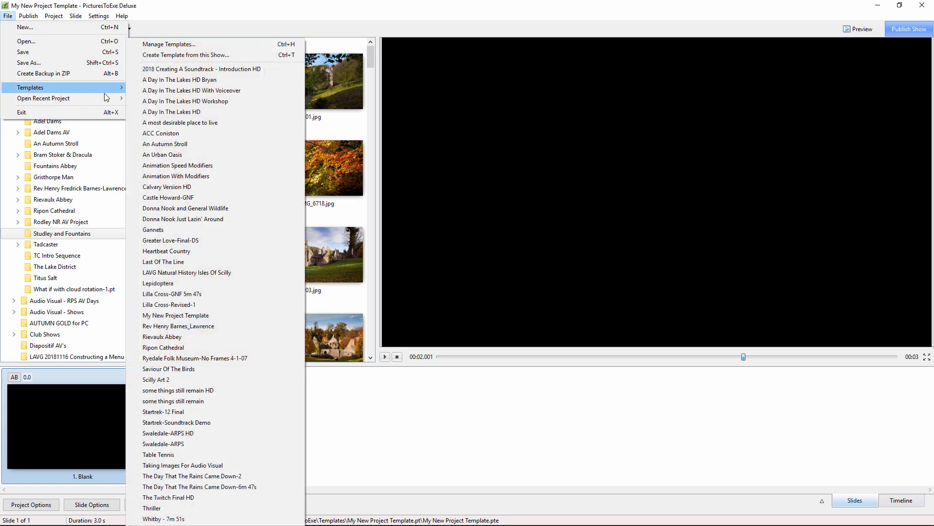
{"action": "left_click", "coordinate": [168, 44]}
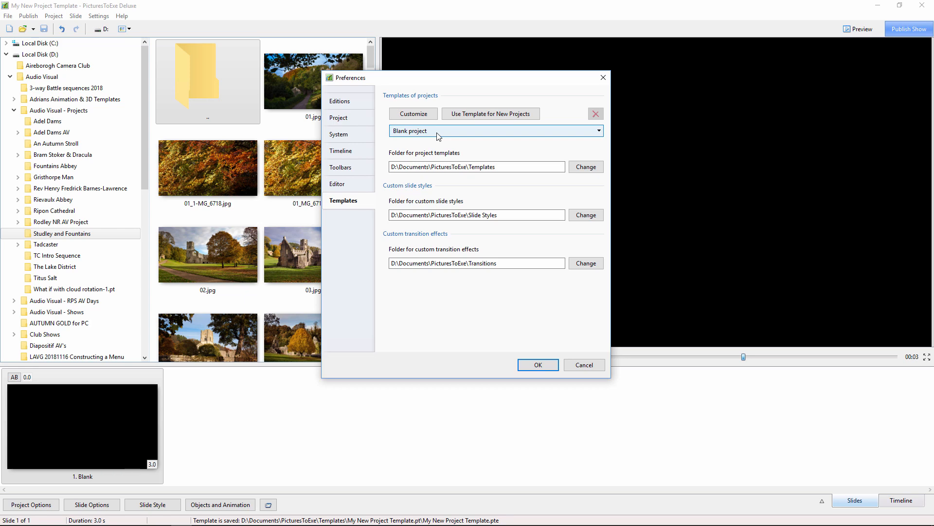
{"action": "left_click", "coordinate": [599, 131]}
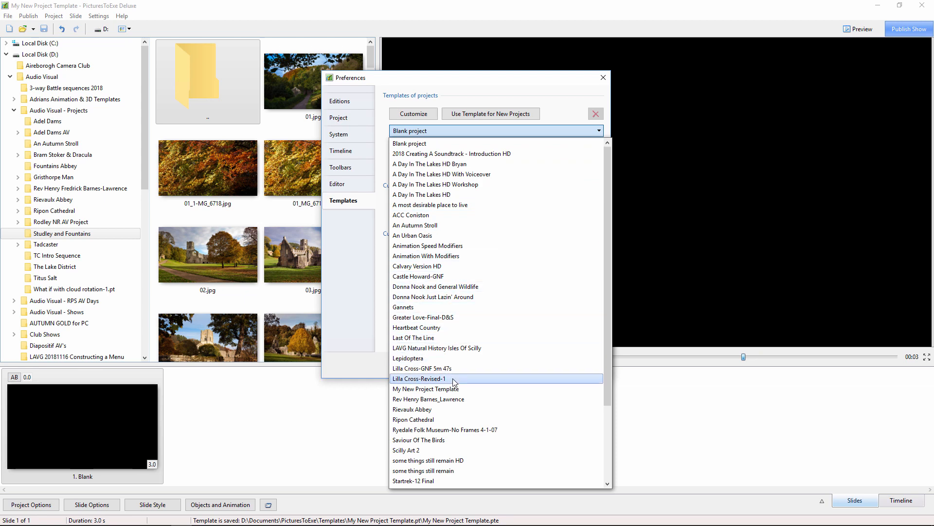
{"action": "left_click", "coordinate": [418, 388]}
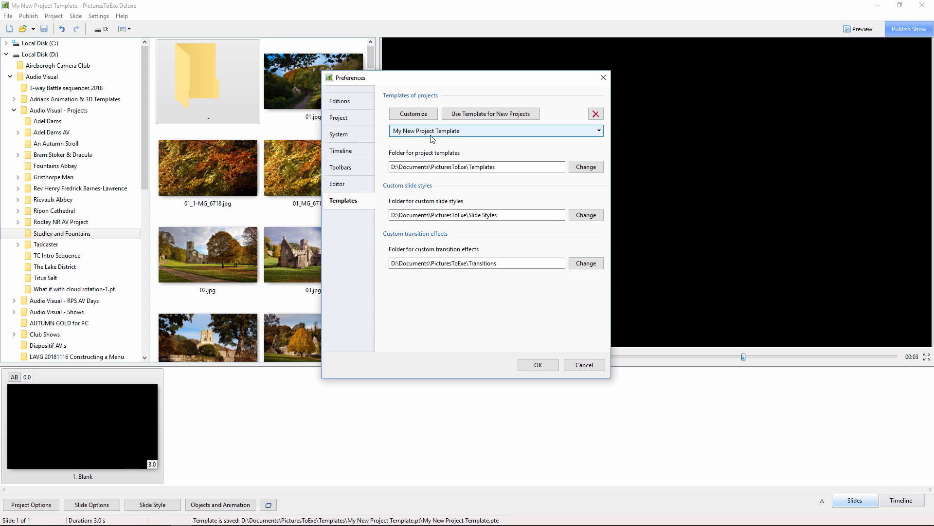
{"action": "left_click", "coordinate": [486, 115]}
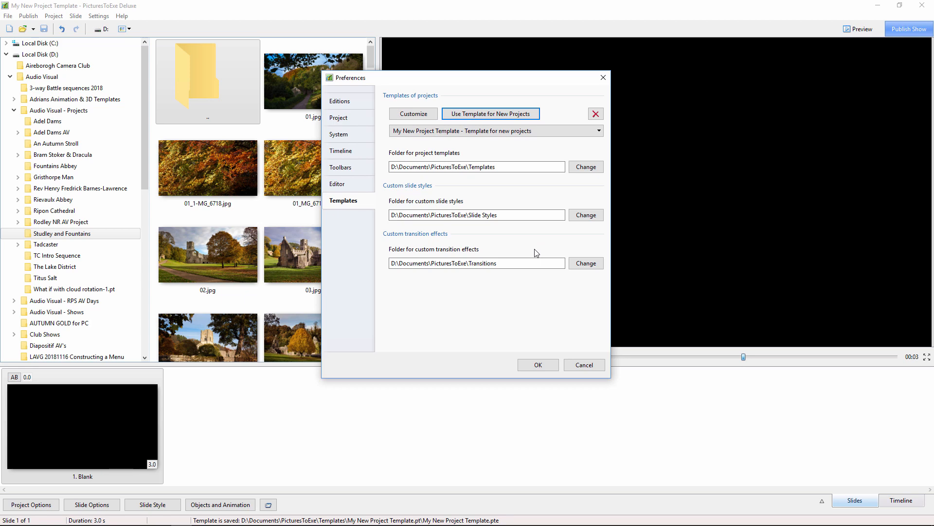
{"action": "left_click", "coordinate": [547, 369]}
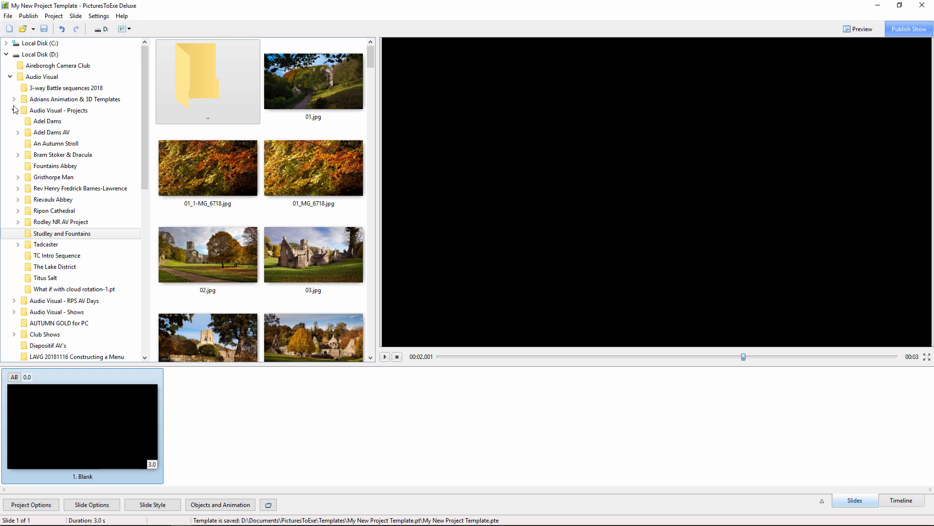
- Create a new project named Project1 and remove its blank opening slide
{"action": "left_click", "coordinate": [9, 29]}
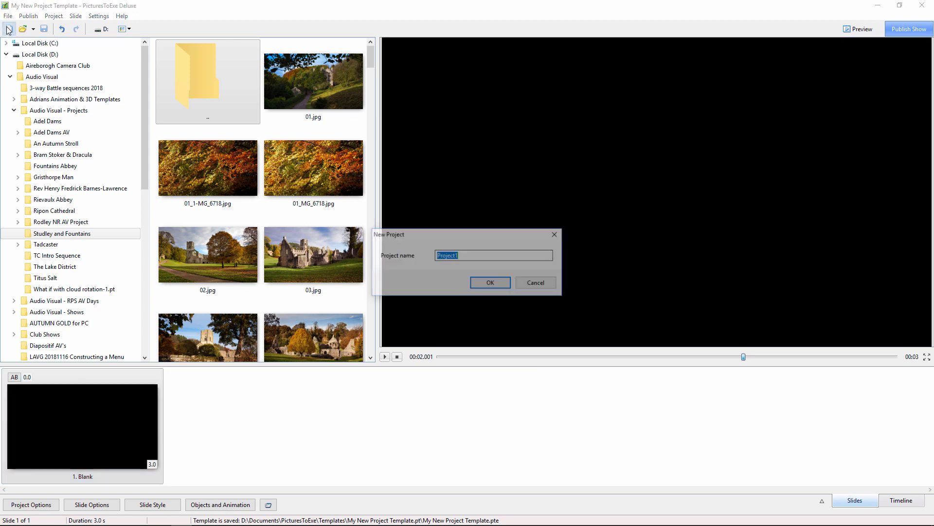
{"action": "left_click", "coordinate": [489, 285]}
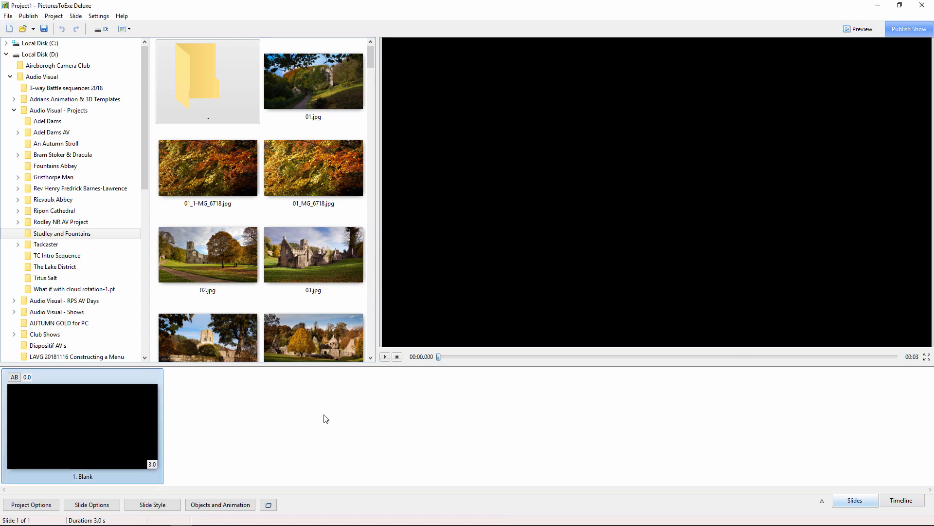
{"action": "right_click", "coordinate": [117, 441]}
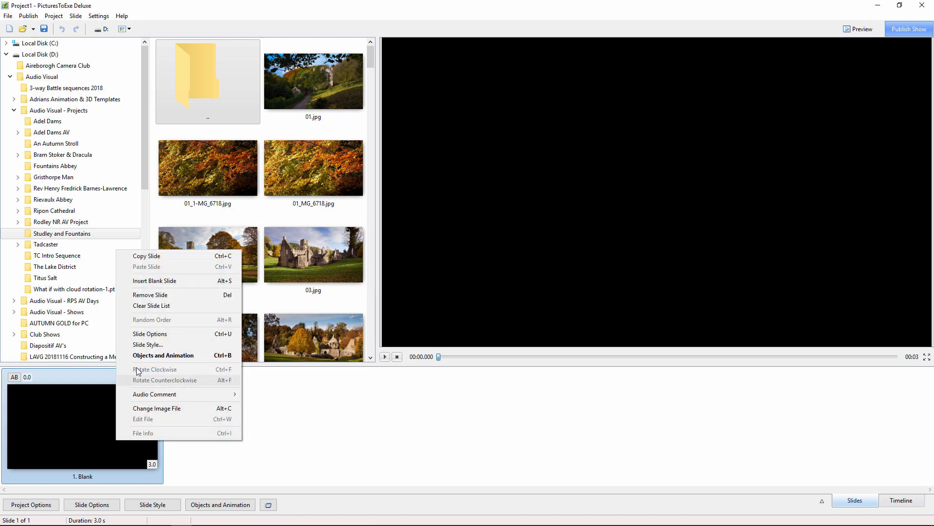
{"action": "left_click", "coordinate": [136, 294]}
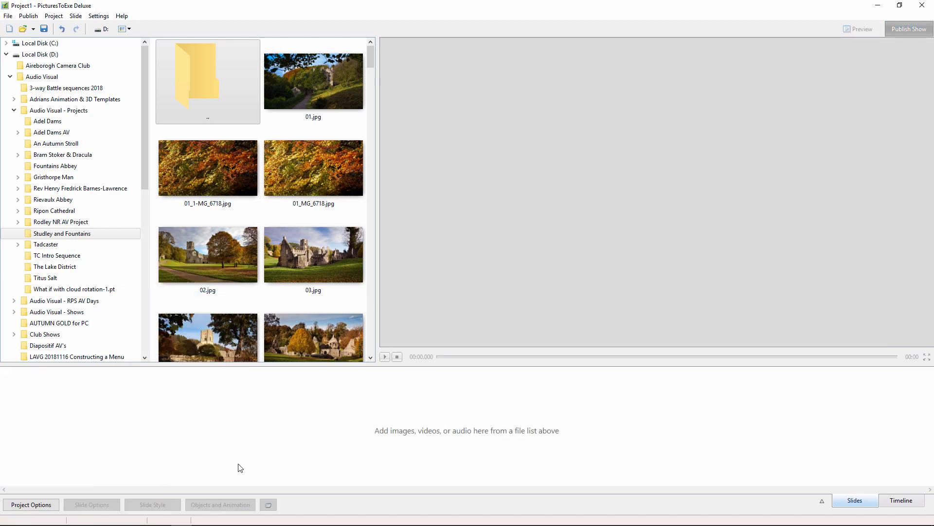
- Start another new project named Project1, discarding the changes to the current one
{"action": "left_click", "coordinate": [9, 30]}
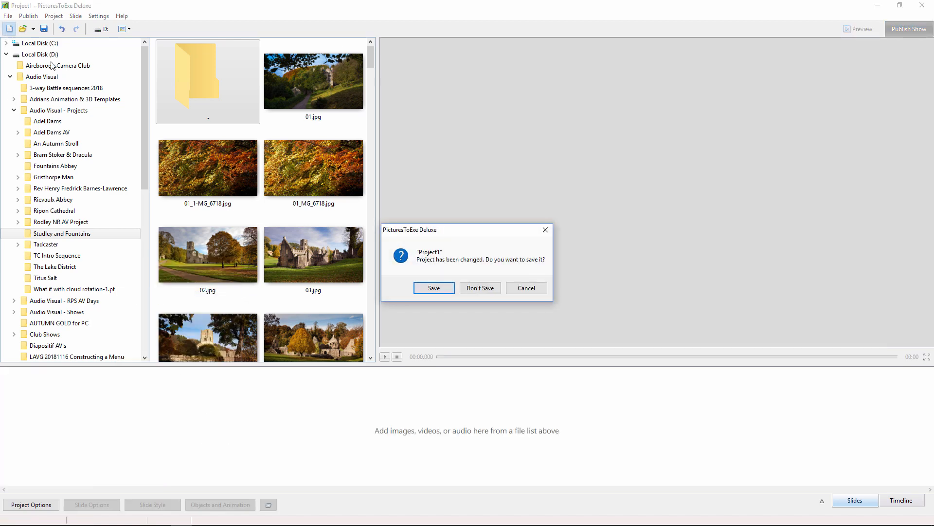
{"action": "left_click", "coordinate": [480, 288]}
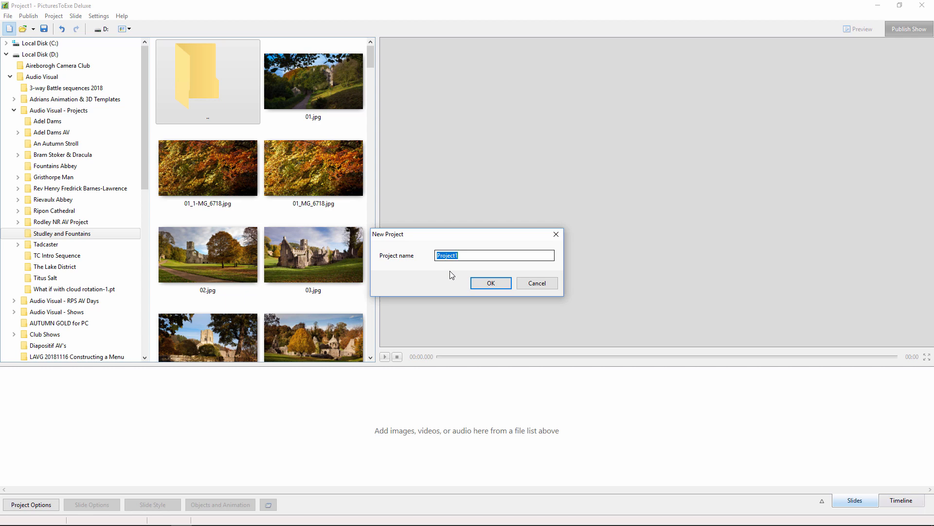
{"action": "left_click", "coordinate": [492, 281]}
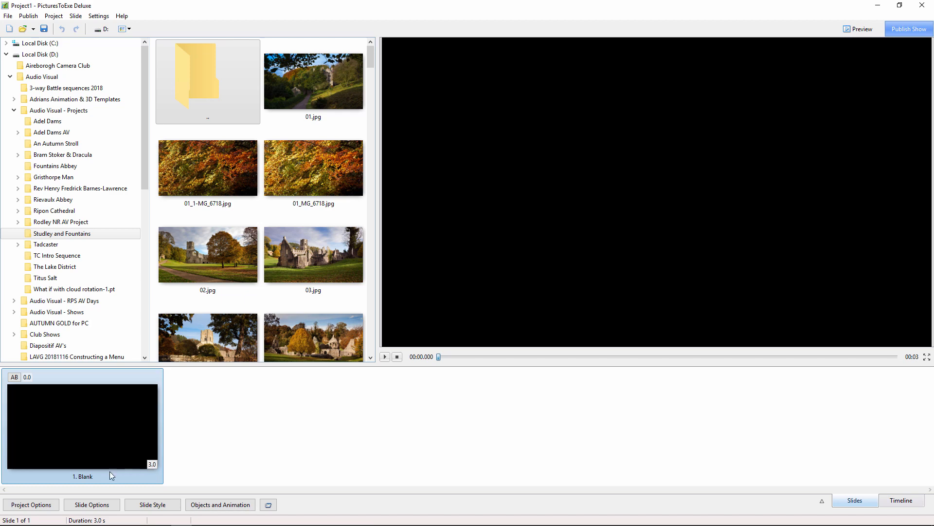
- Check the new project's control and audio options, then close them without changes
{"action": "left_click", "coordinate": [41, 506]}
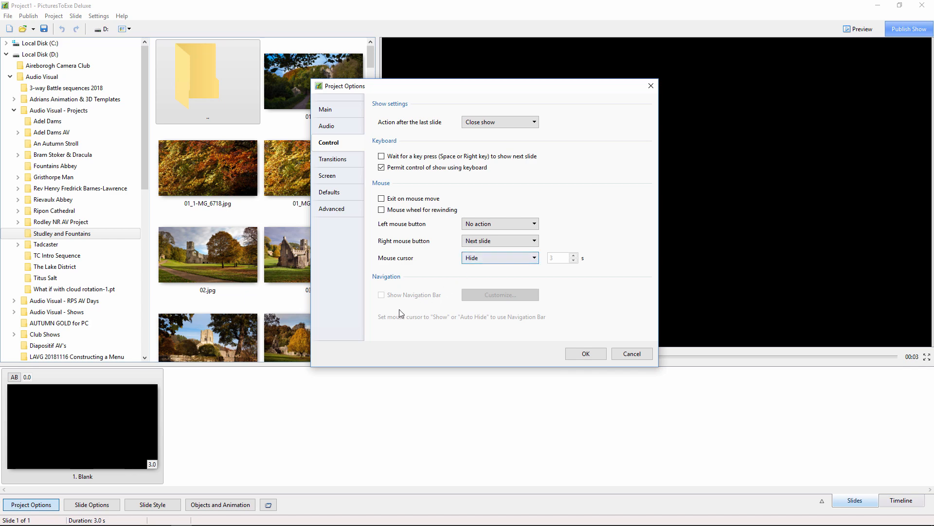
{"action": "left_click", "coordinate": [331, 126]}
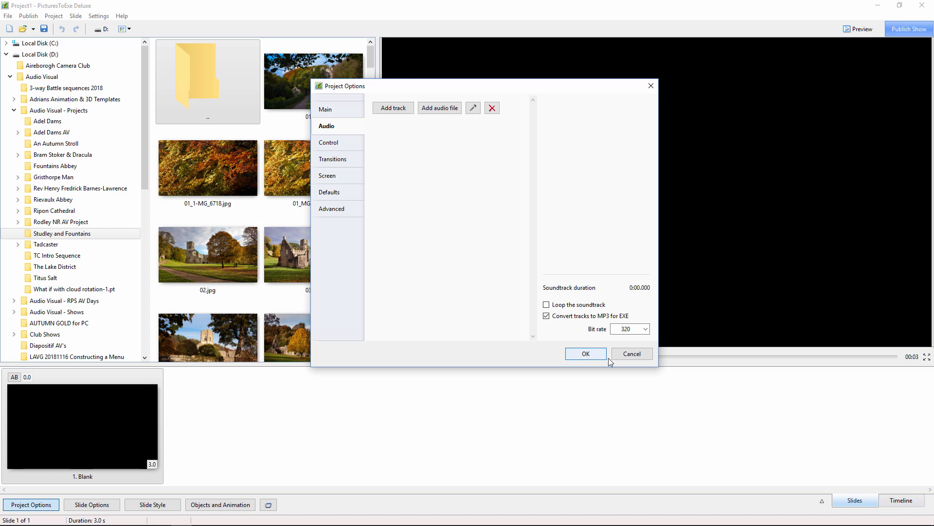
{"action": "left_click", "coordinate": [627, 356]}
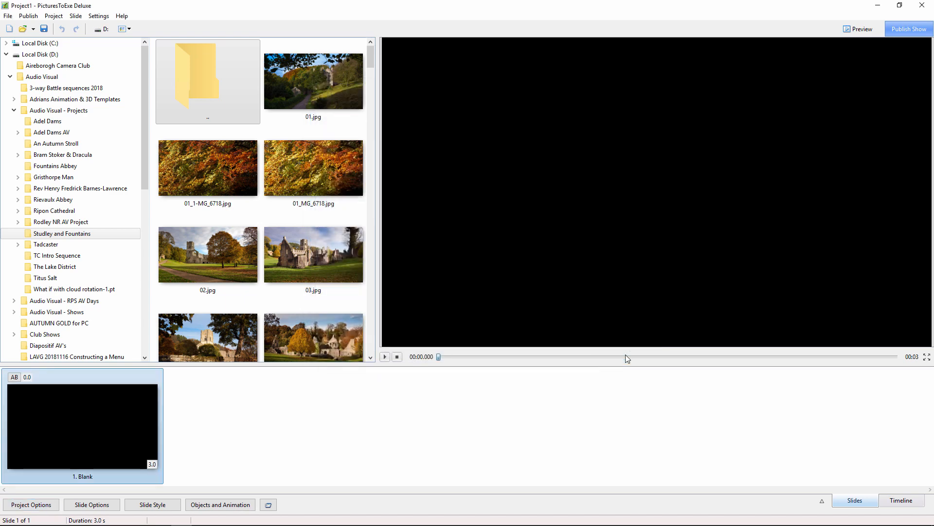